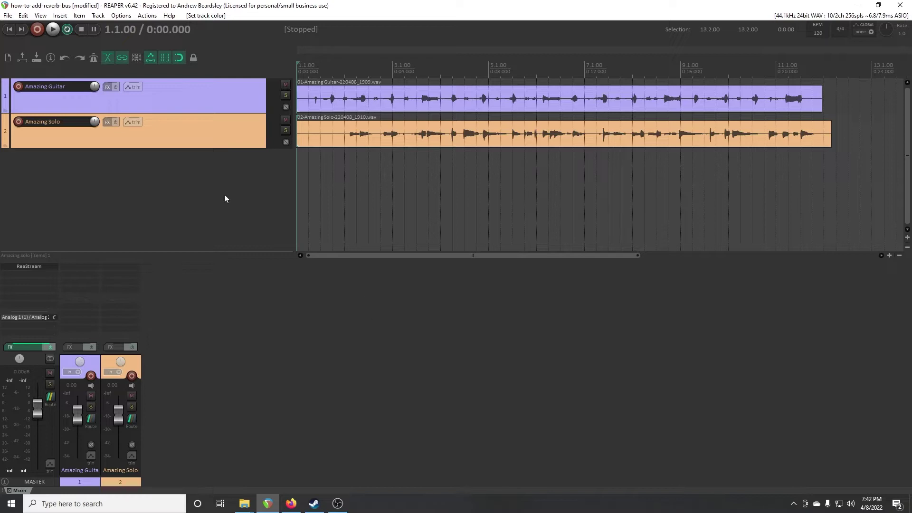
Select the Amazing Guitar and Amazing Solo tracks and place the edit cursor at 1.2.00.
left_click(181, 103)
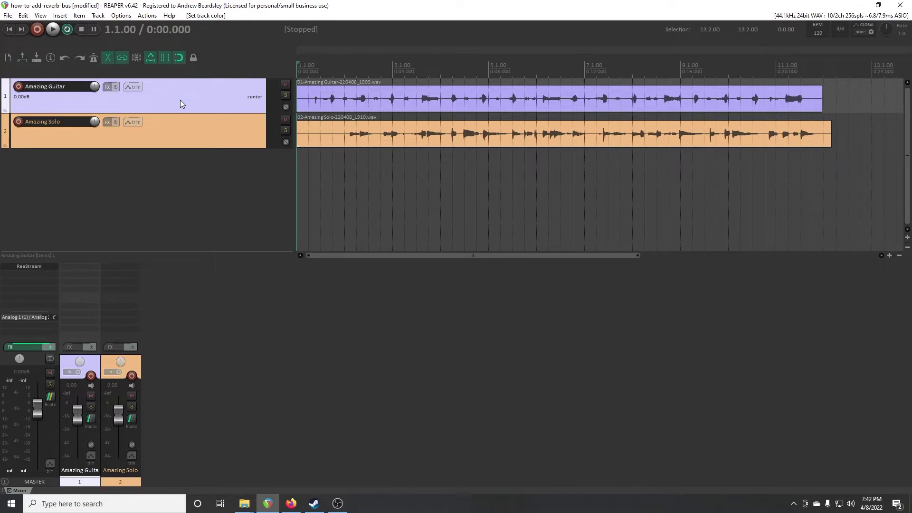
left_click(174, 133)
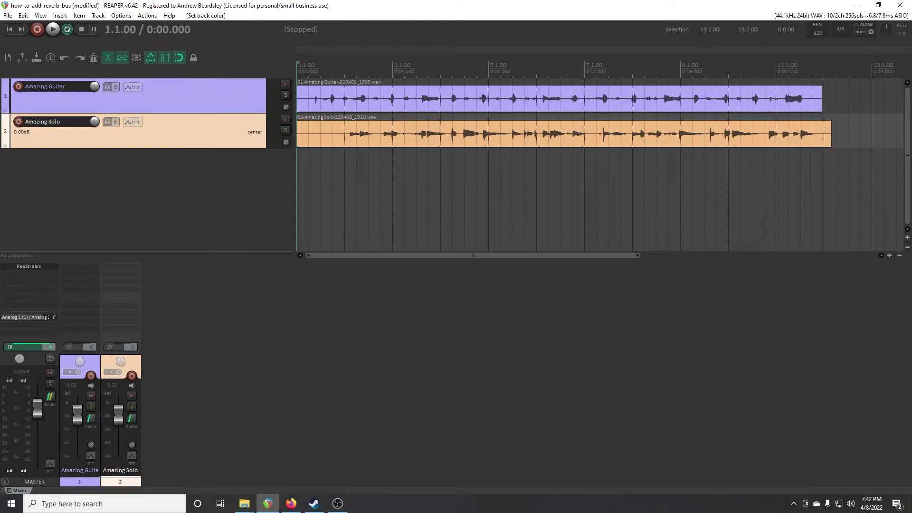
left_click(309, 69)
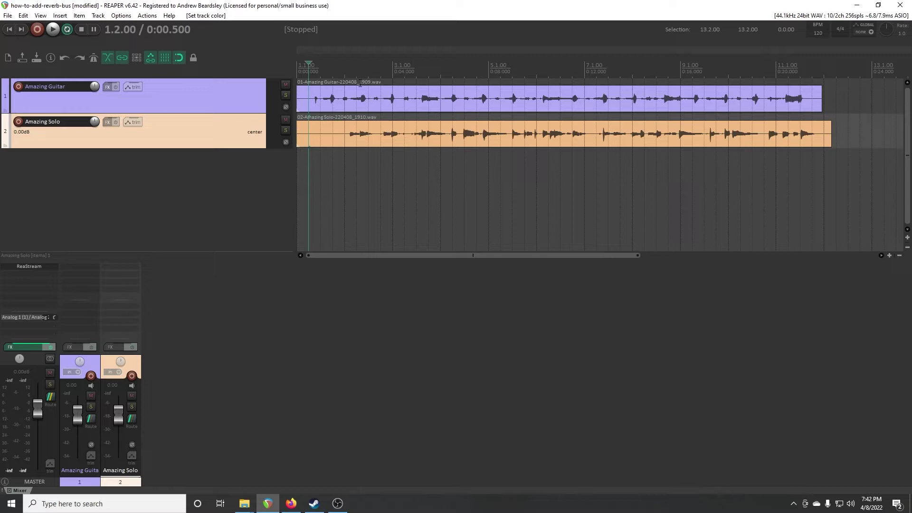
key("space")
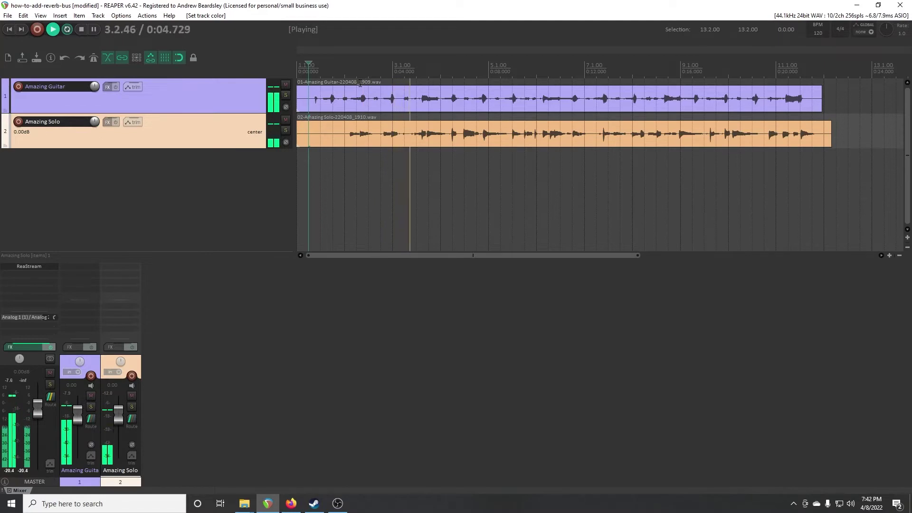
key("space")
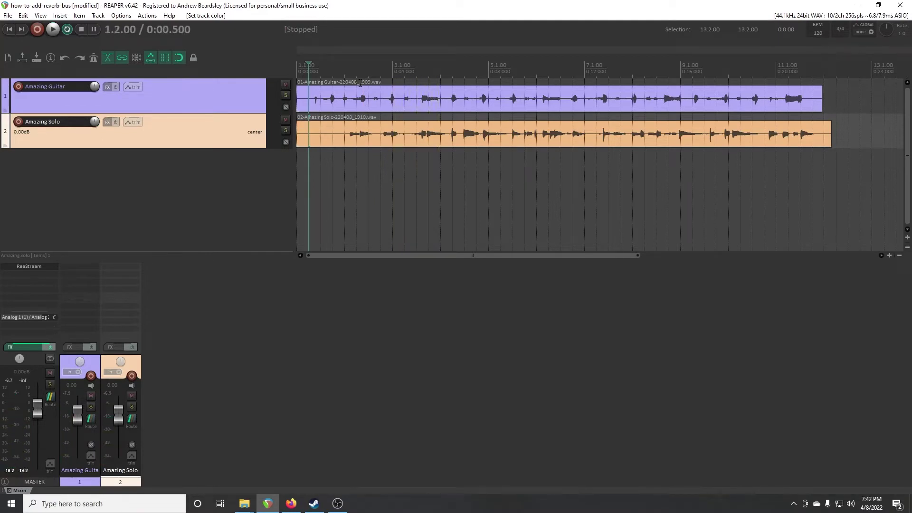
left_click(207, 185)
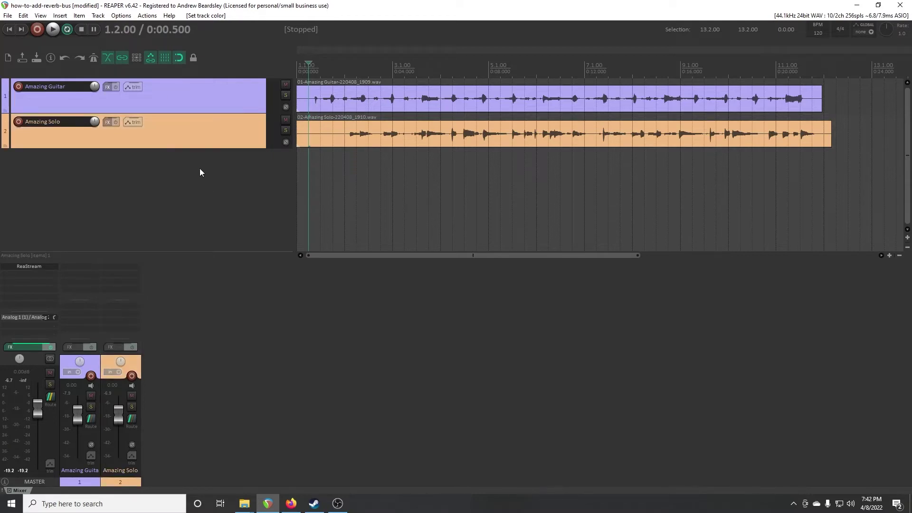
Insert a new empty track below the two guitar tracks and name it VERB.
double_click(200, 172)
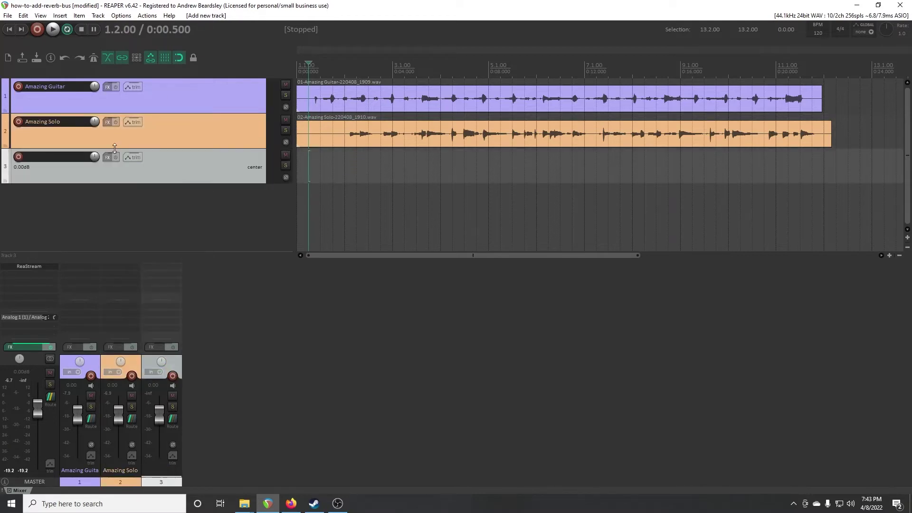
double_click(36, 156)
type("VERB")
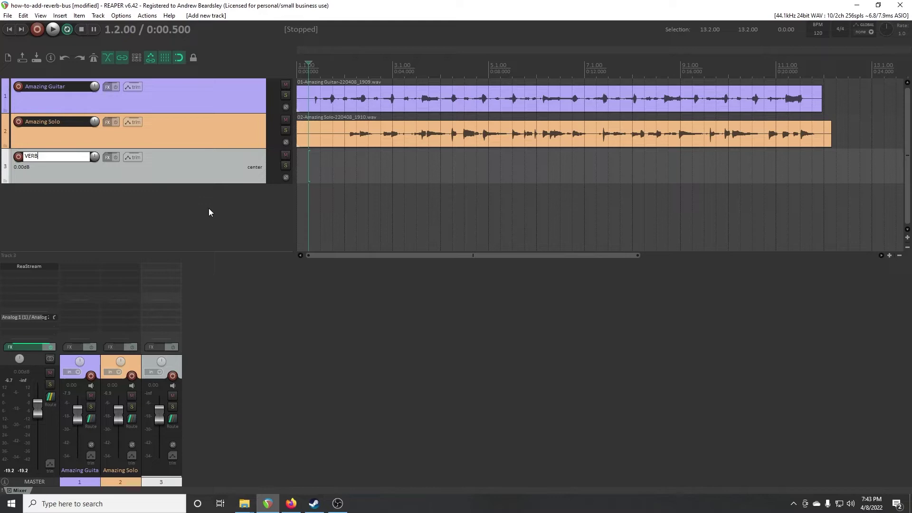
key("Return")
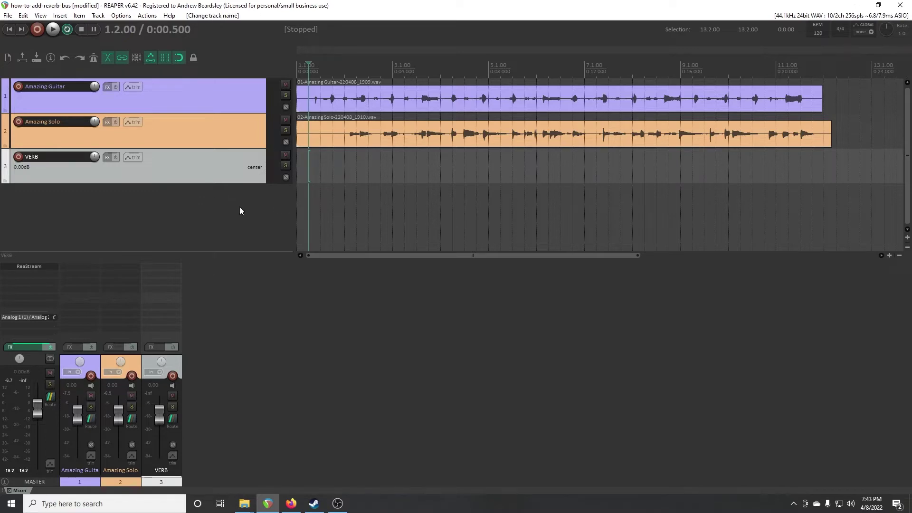
Add ReaVerb to the VERB track from the FX browser.
double_click(167, 268)
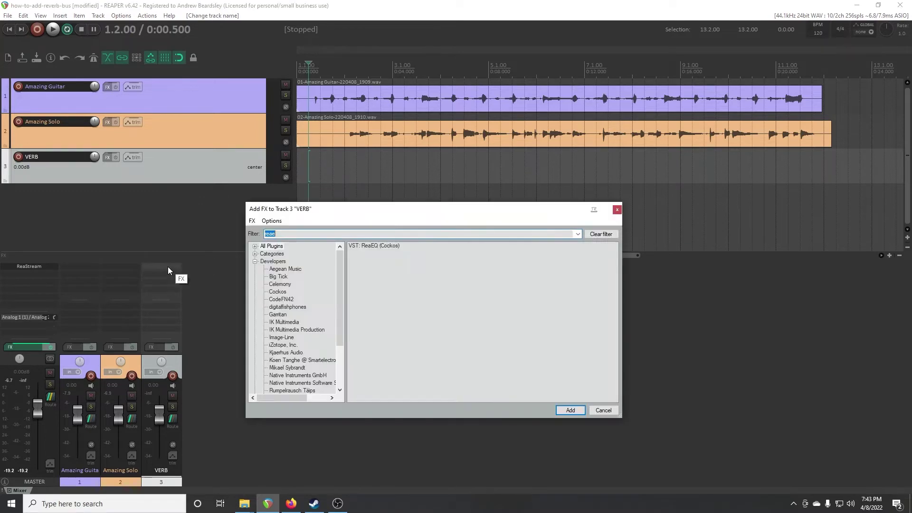
left_click(298, 234)
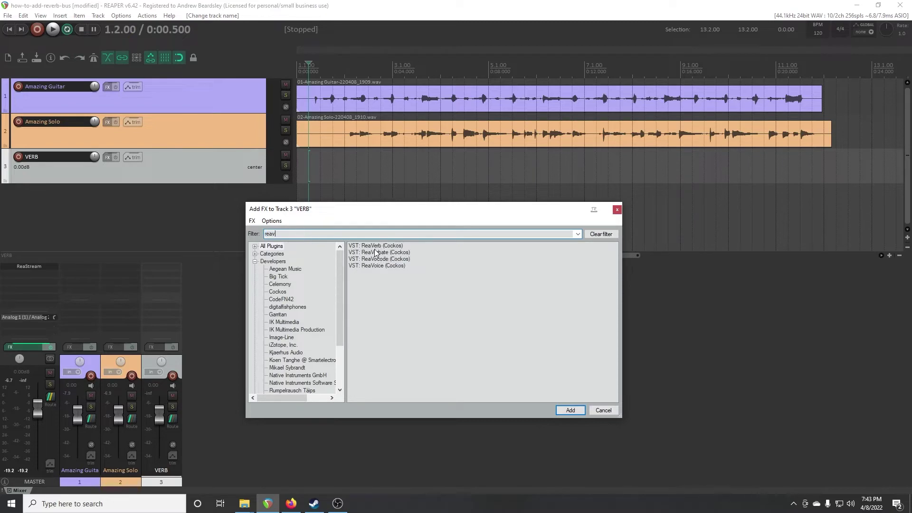
double_click(384, 246)
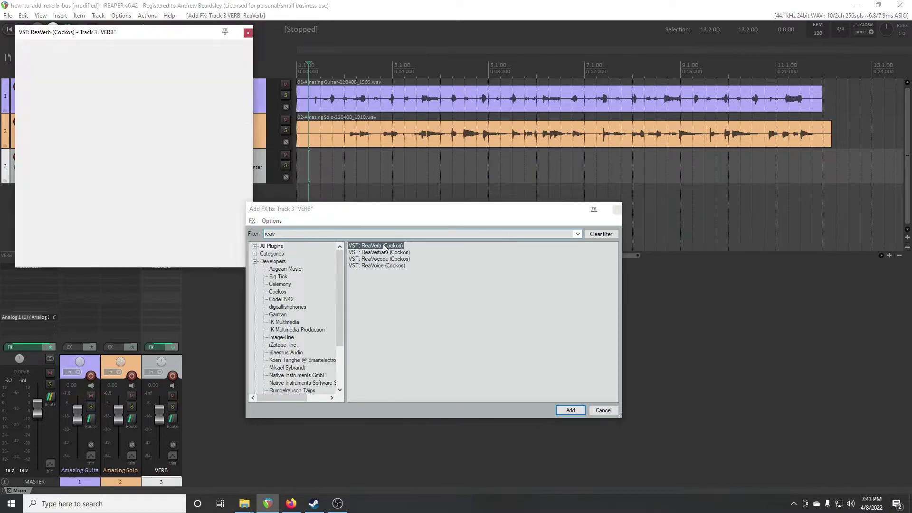
Load the sweetverbo preset in ReaVerb, turn Dry fully down and set Wet to -3.7 dB.
left_click_drag(159, 32, 498, 136)
left_click(452, 150)
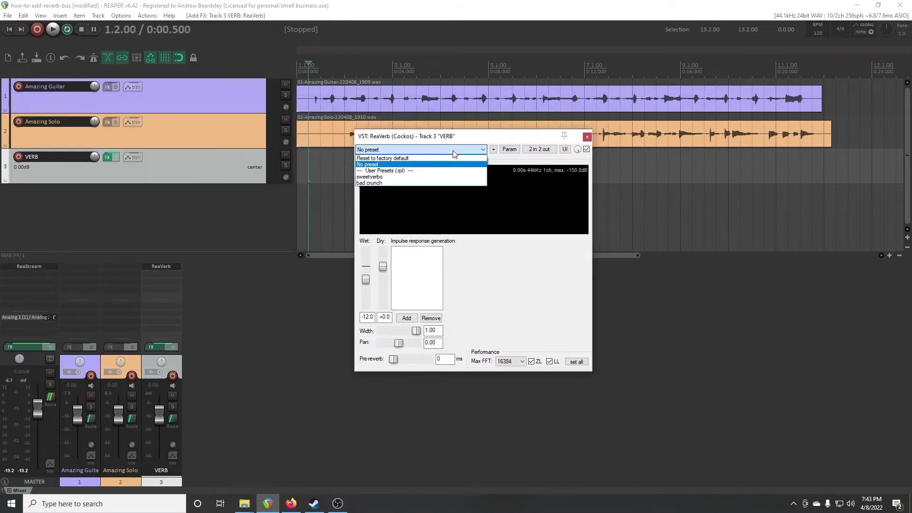
left_click(390, 177)
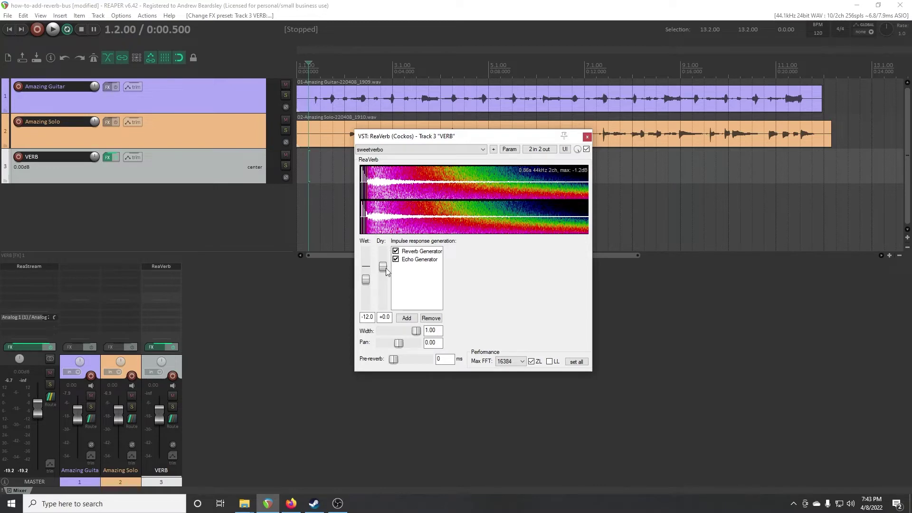
left_click_drag(383, 267, 386, 326)
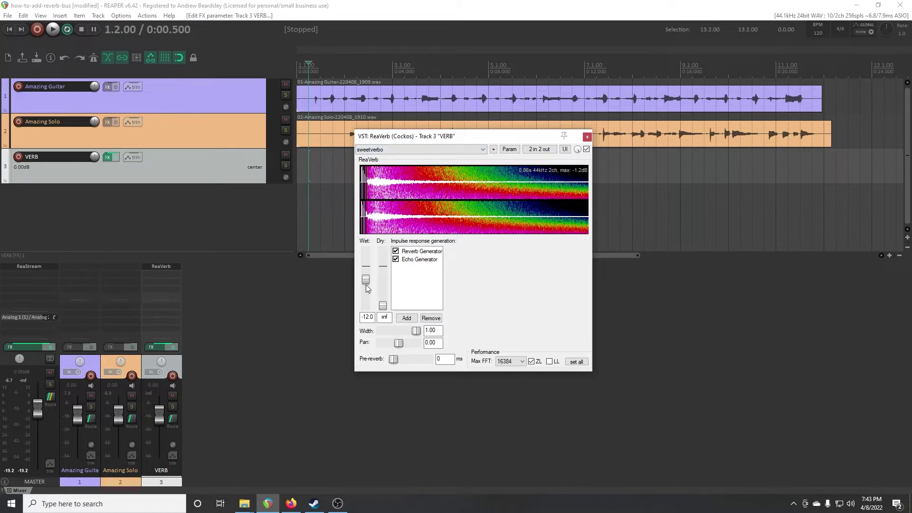
mouse_move(366, 281)
left_mouse_down()
mouse_move(366, 271)
mouse_move(366, 280)
left_mouse_up()
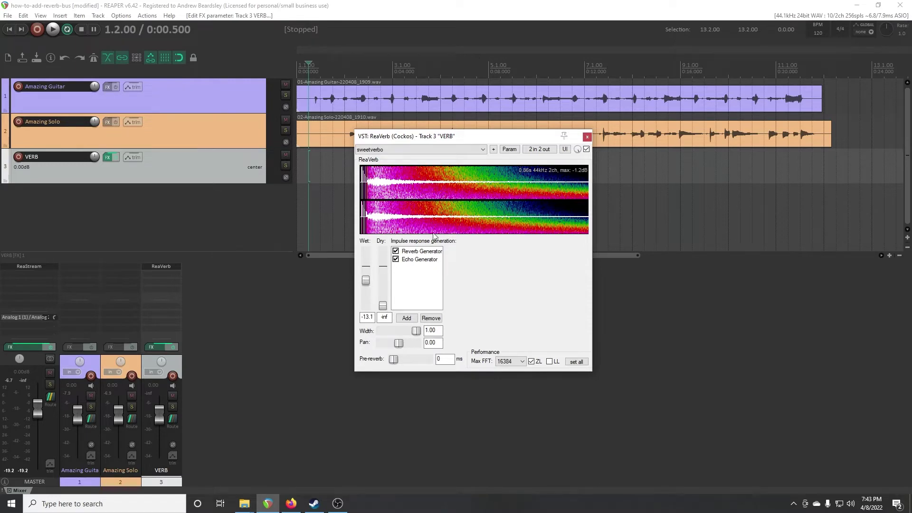
Close ReaVerb and add a send from Amazing Guitar to 3: VERB.
left_click(588, 138)
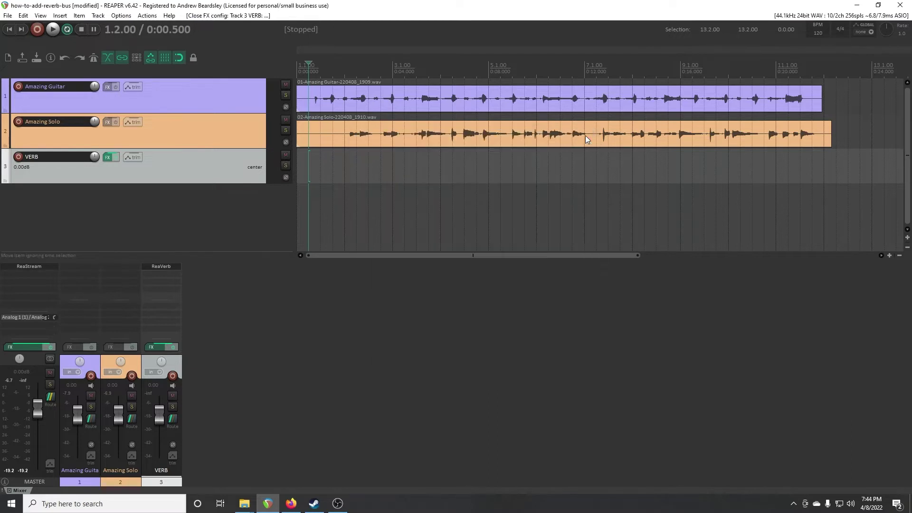
left_click(83, 307)
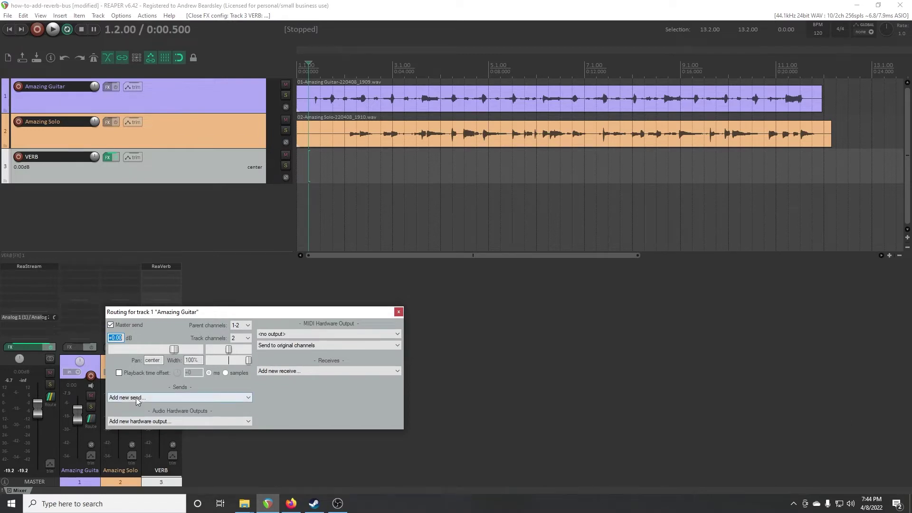
key("Escape")
left_click(141, 397)
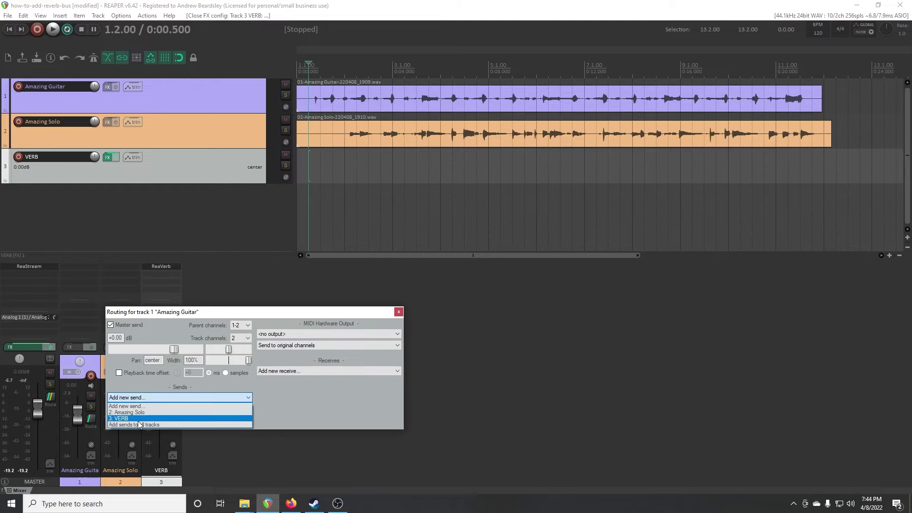
left_click(125, 418)
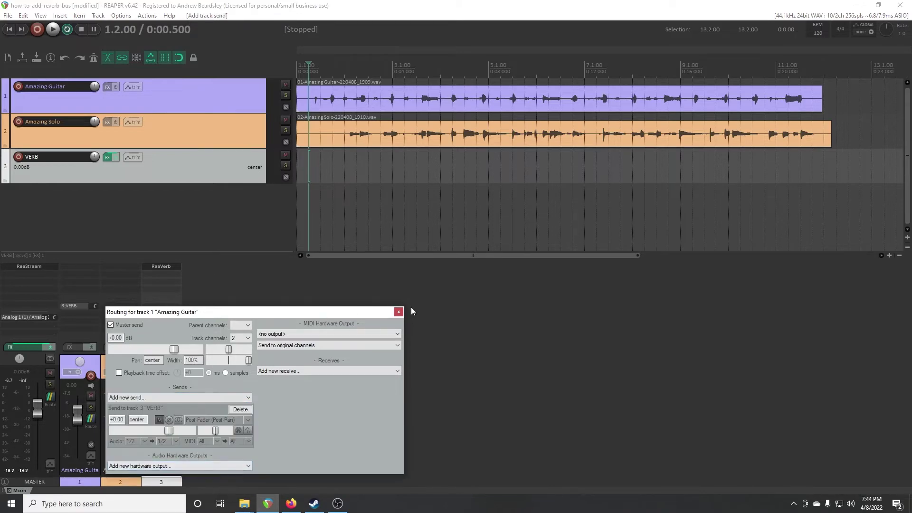
left_click(399, 313)
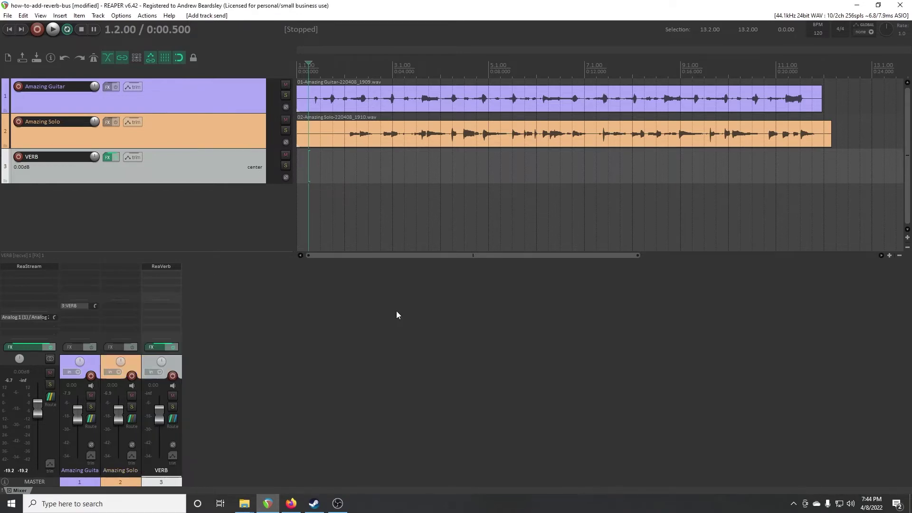
Add a send from Amazing Solo to 3: VERB.
left_click(122, 307)
left_click(185, 399)
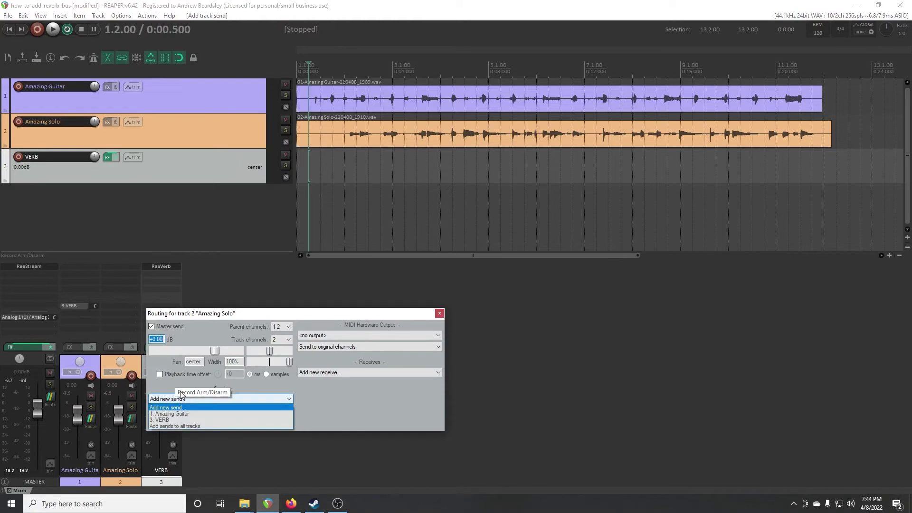
left_click(184, 420)
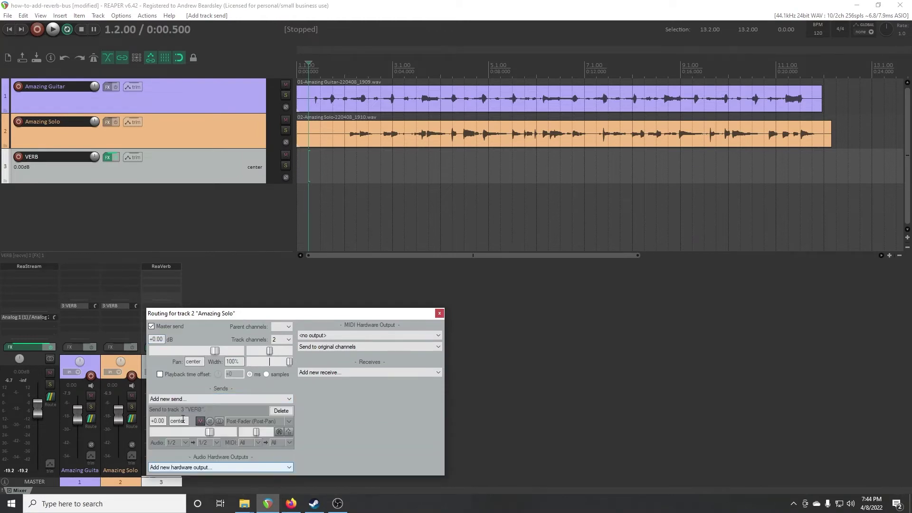
left_click(440, 313)
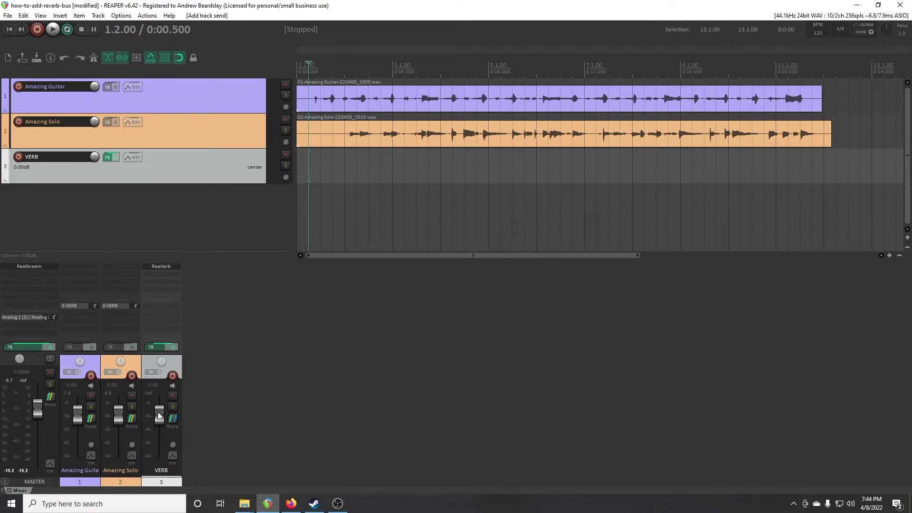
Pull the VERB fader down to -18.2 dB, then play and stop the mix.
left_click_drag(161, 414, 163, 433)
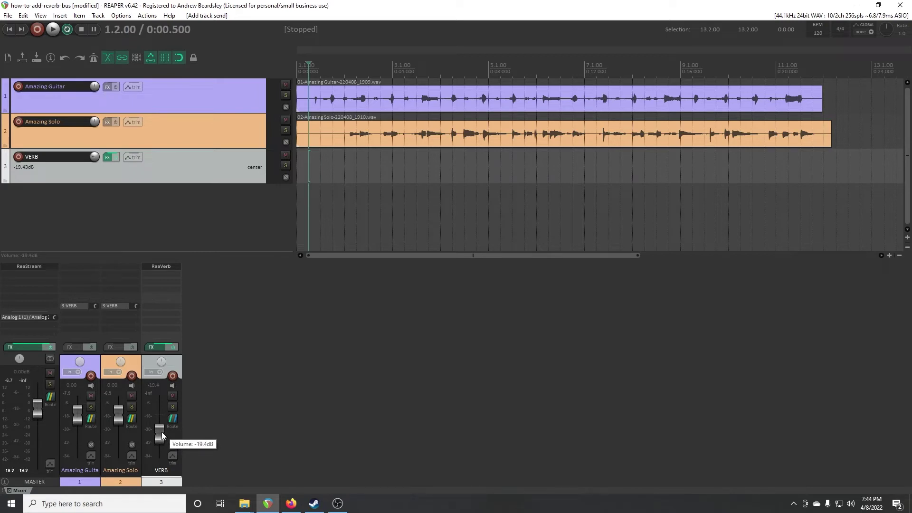
left_click_drag(161, 432, 161, 430)
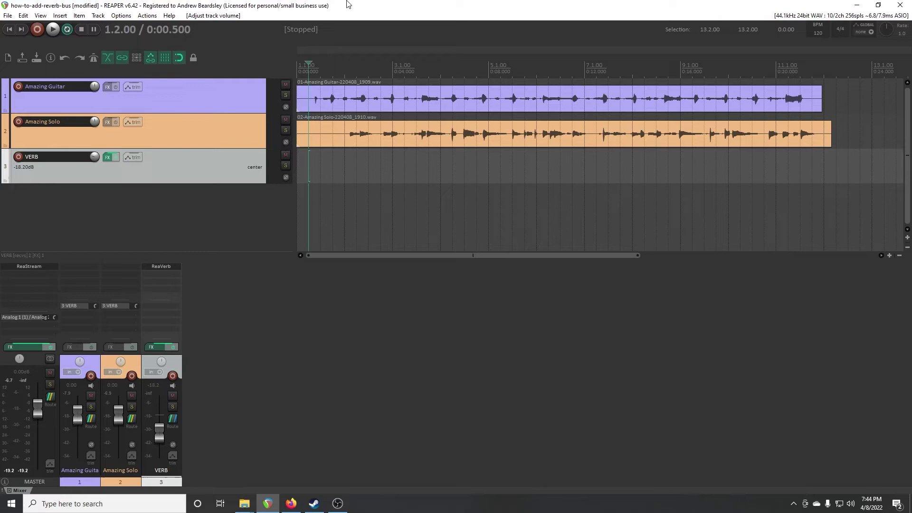
key("space")
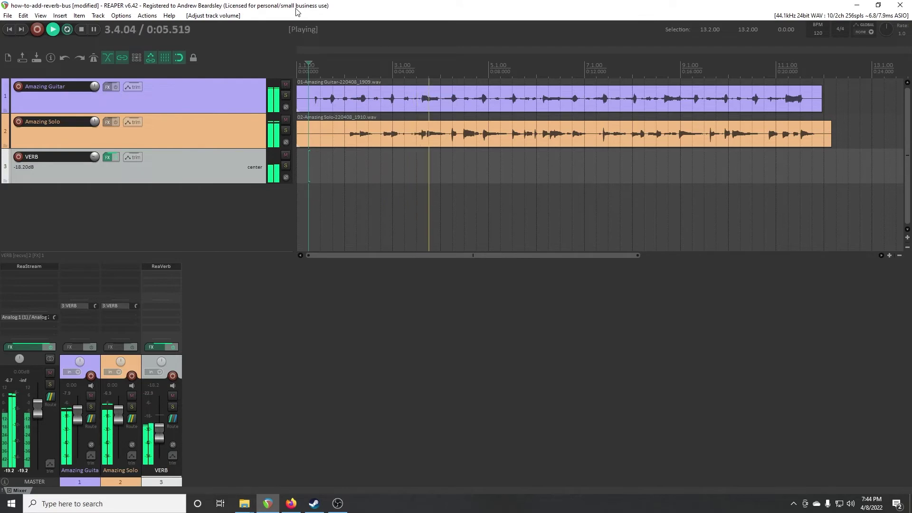
key("space")
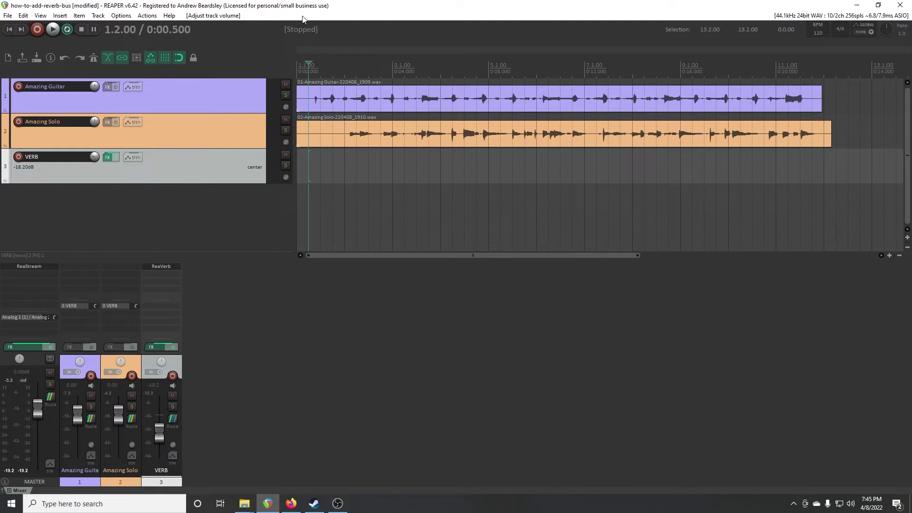
Lower the 3:VERB send knobs on Amazing Guitar and Amazing Solo, then play and stop to audition.
mouse_move(95, 305)
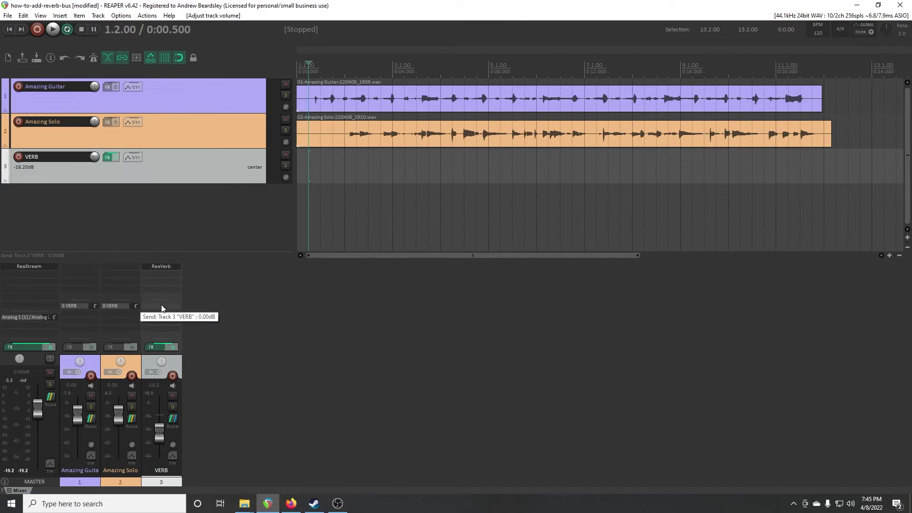
left_click_drag(95, 306, 96, 322)
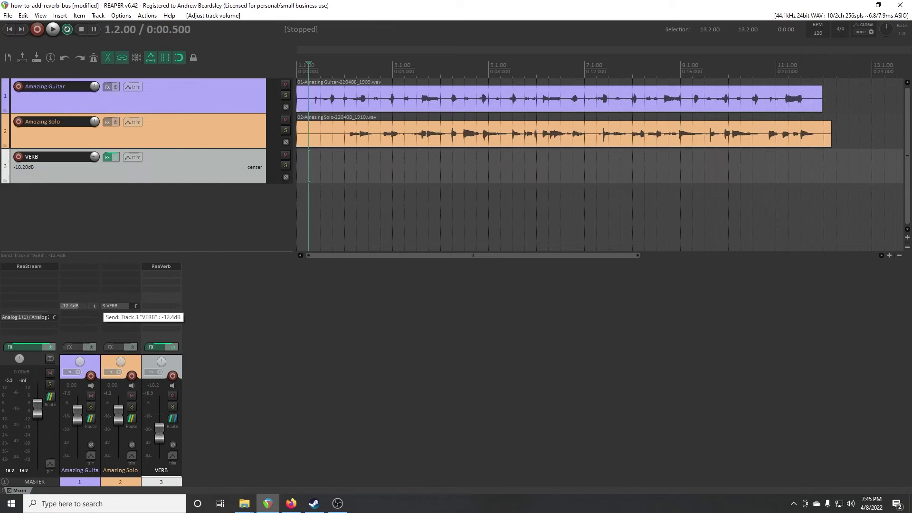
left_click_drag(95, 322, 135, 318)
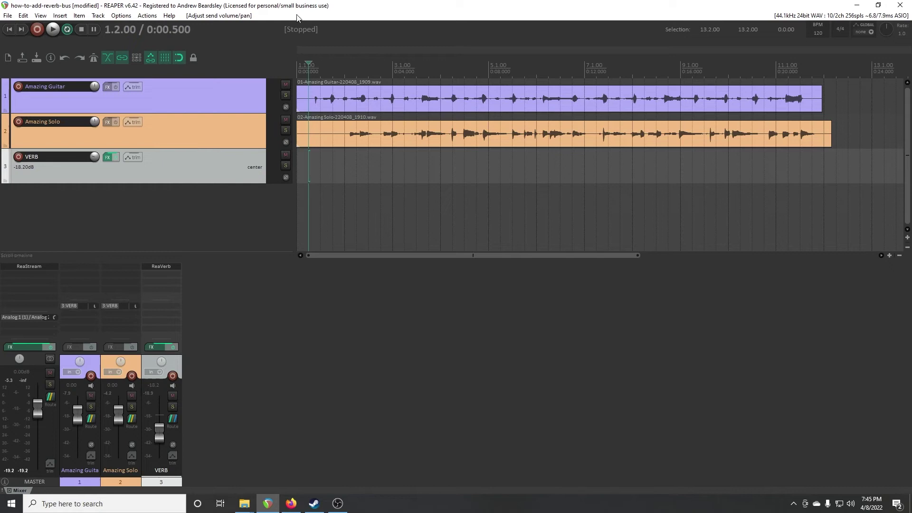
key("space")
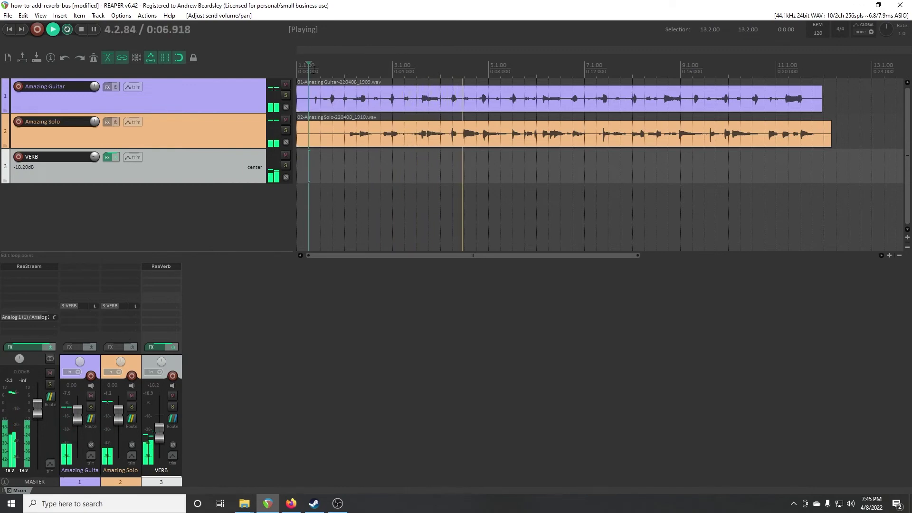
key("space")
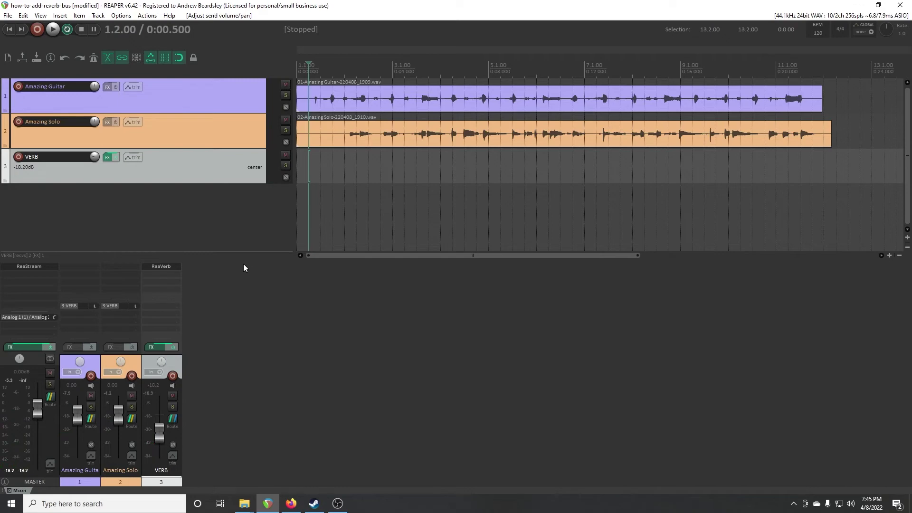
Search 'reae' in the FX browser and add ReaEQ after ReaVerb on VERB.
double_click(160, 274)
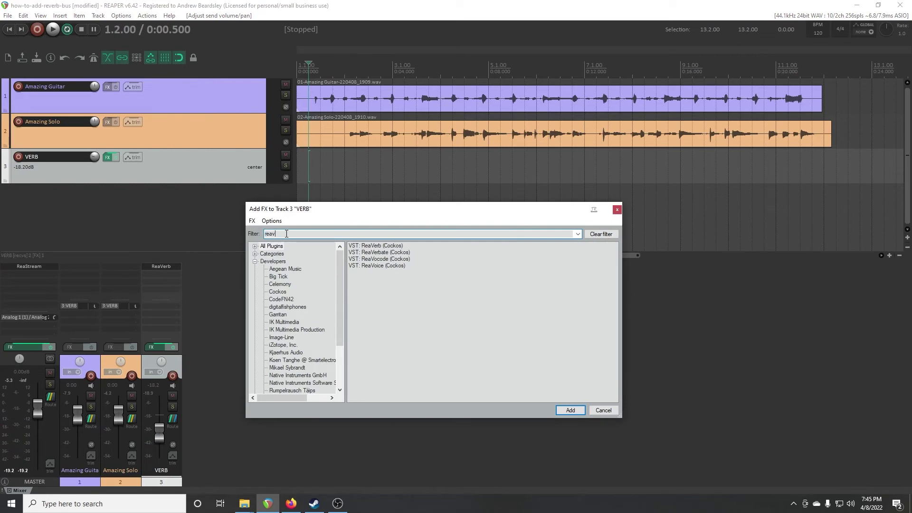
type("real")
key("BackSpace")
type("e")
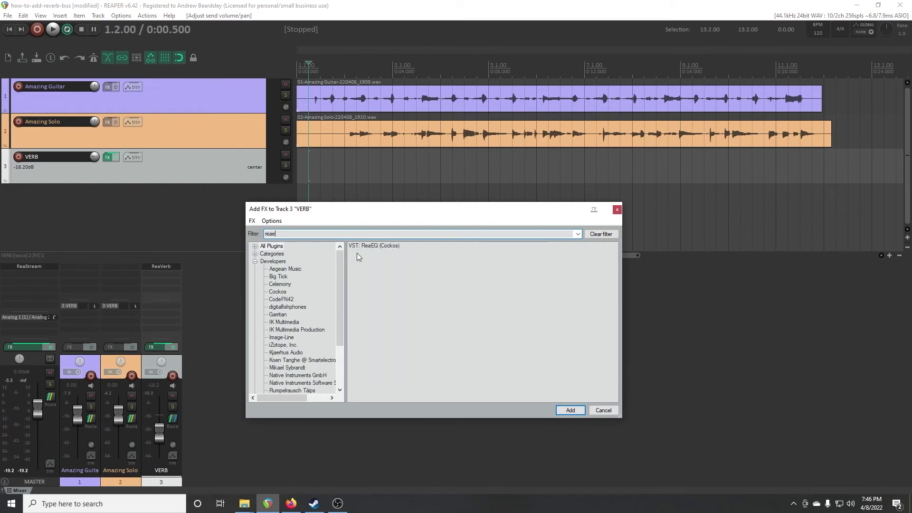
double_click(371, 246)
Load the 'stock - Basic 150 HPF' preset in ReaEQ.
left_click_drag(171, 32, 475, 176)
left_click(404, 186)
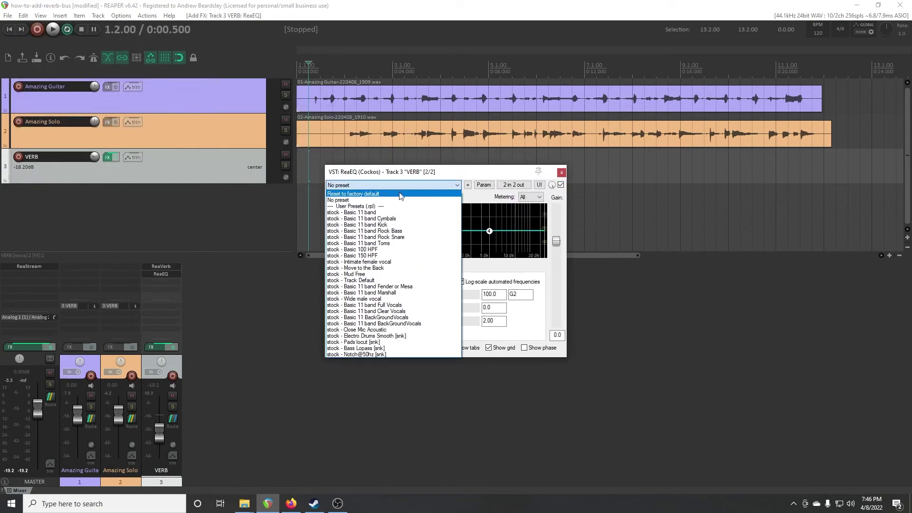
left_click(369, 256)
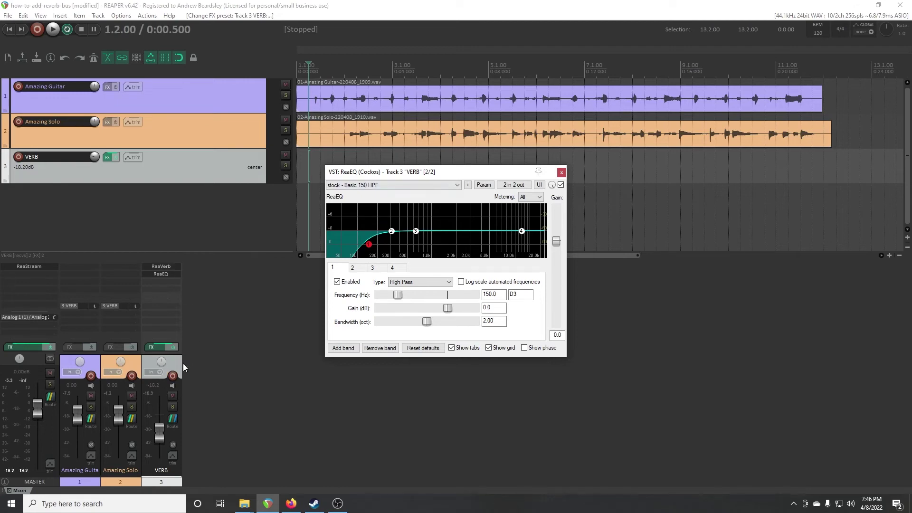
Solo VERB and, during playback, drag the ReaEQ high-pass cutoff up to about 306 Hz.
left_click(172, 407)
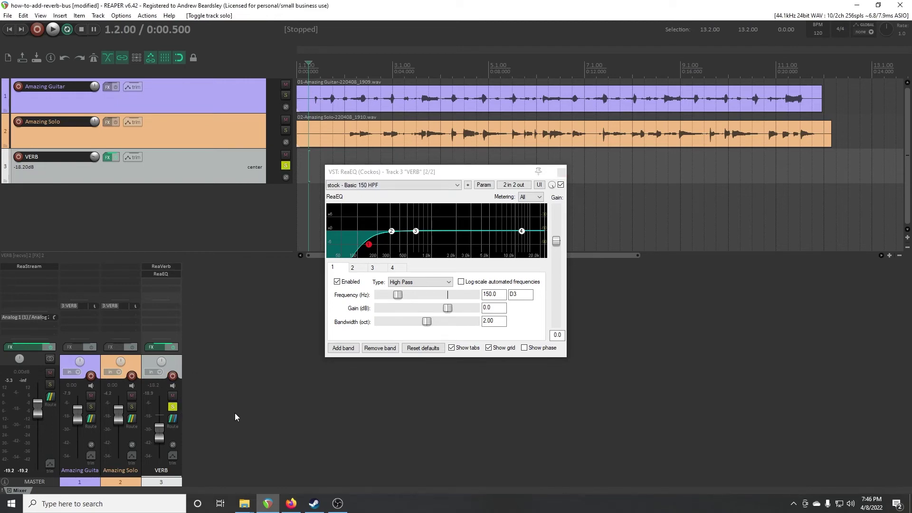
left_click_drag(396, 177, 393, 223)
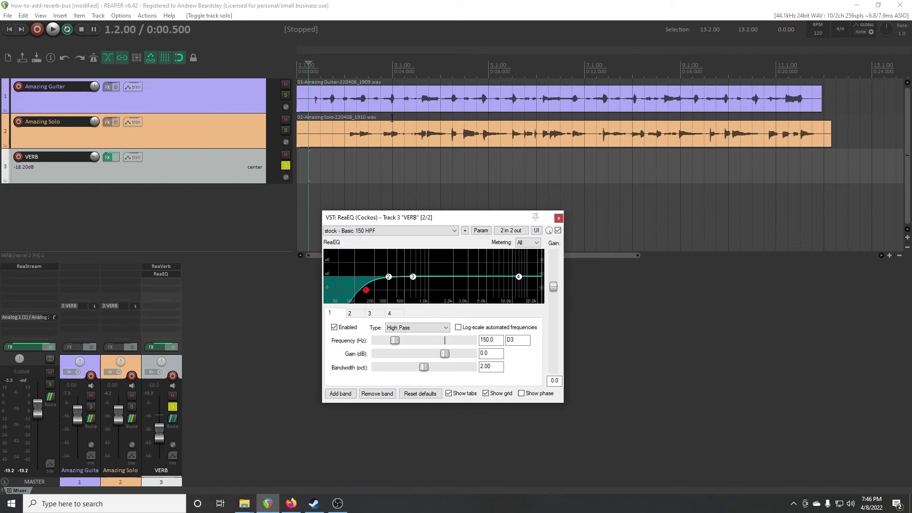
key("space")
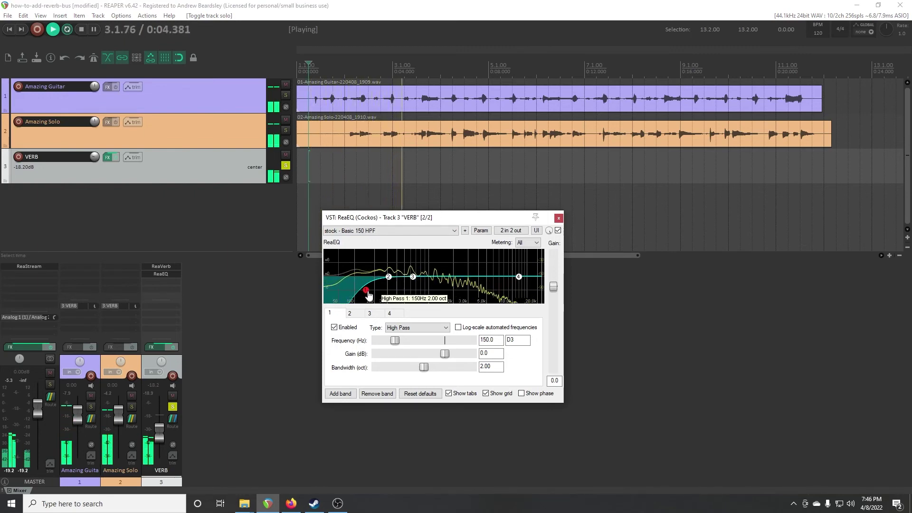
left_click_drag(369, 294, 317, 286)
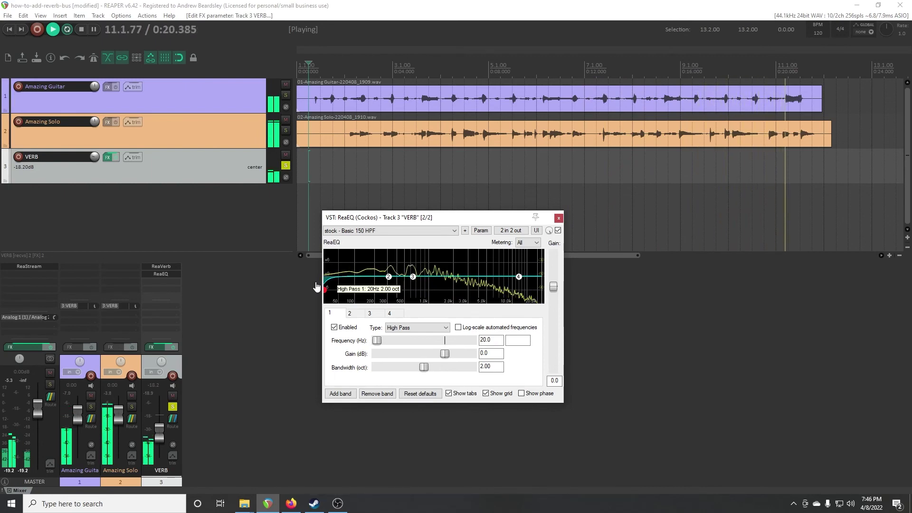
left_click_drag(317, 287, 389, 296)
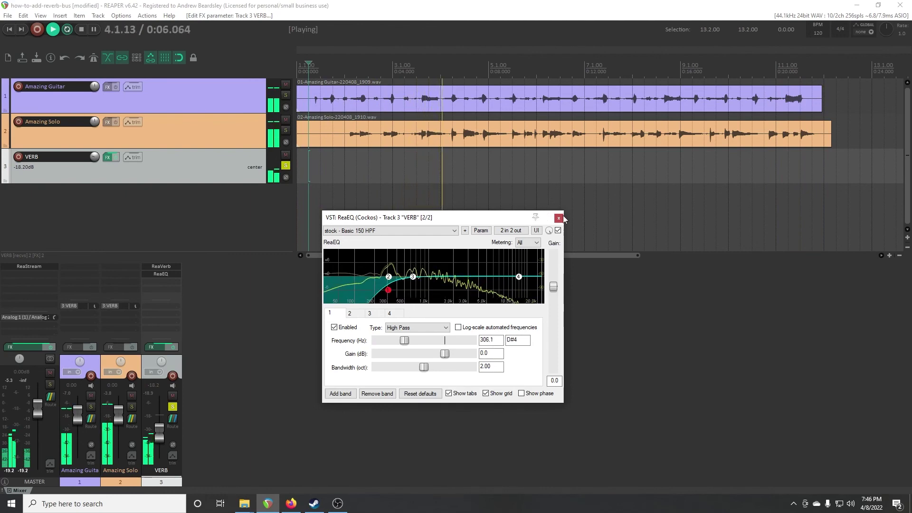
Unsolo VERB, close the ReaEQ window and stop playback.
left_click(174, 407)
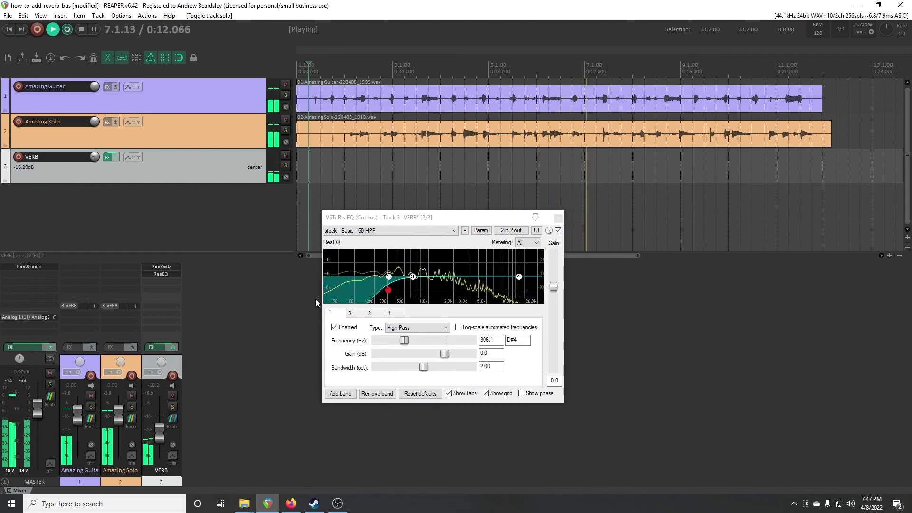
left_click(560, 218)
key("space")
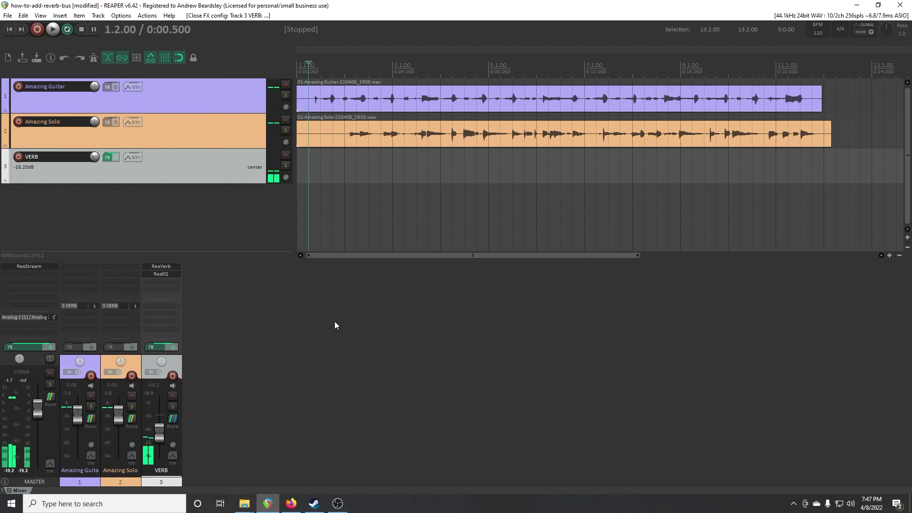